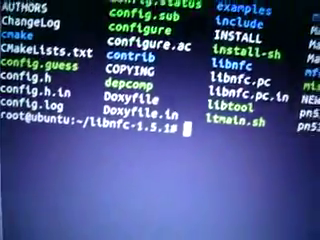
pyautogui.write('cd ')
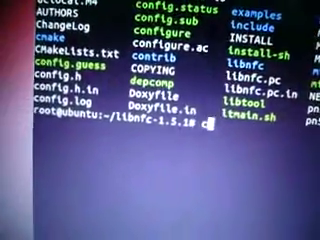
pyautogui.write('n')
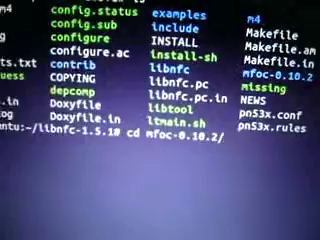
# - Enter the mfoc-0.10.2 folder and list its contents (configure, Makefile, src, README)
pyautogui.press('Return')
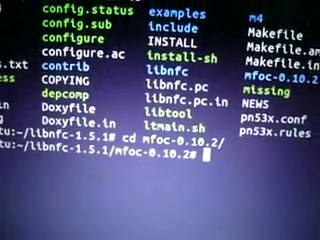
pyautogui.write('ls')
pyautogui.press('Return')
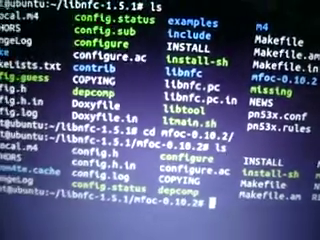
pyautogui.write('cs ')
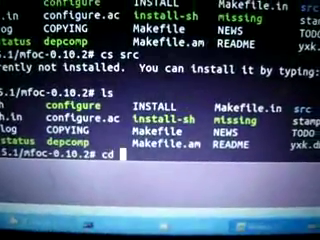
pyautogui.write('src/')
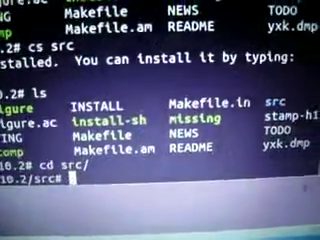
pyautogui.write('ls')
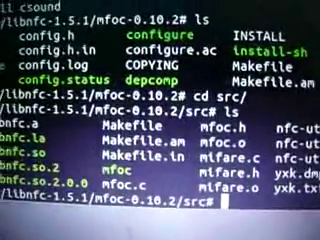
pyautogui.write('./m')
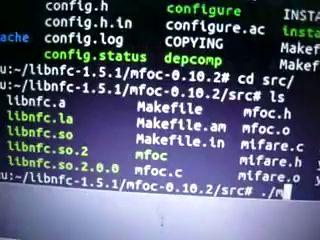
pyautogui.write('foc -O')
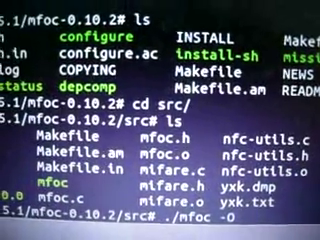
pyautogui.write('m1')
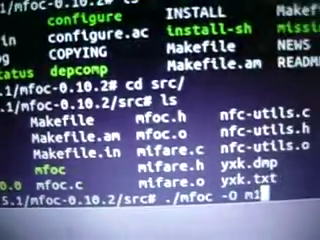
pyautogui.write('.d')
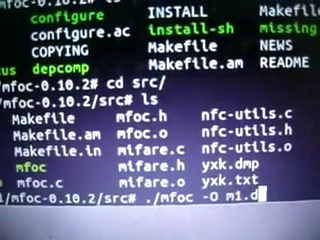
pyautogui.write('mp')
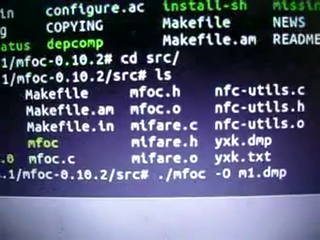
# - Run ./mfoc -O m1.dmp to recover all sector keys and dump the card
pyautogui.press('Return')
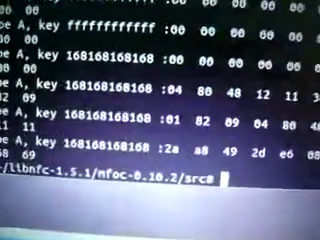
pyautogui.write('ls')
# - List the src folder, confirm m1.dmp is there, and briefly select its name
pyautogui.press('Return')
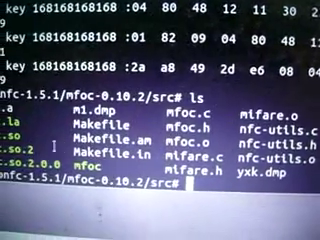
pyautogui.doubleClick(95, 107)
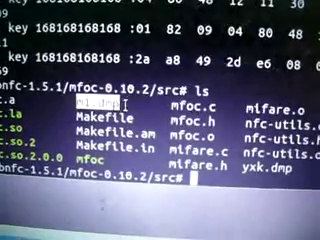
pyautogui.click(125, 103)
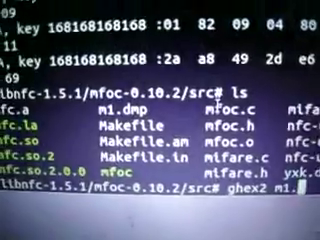
pyautogui.write('dmp')
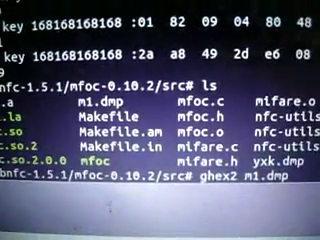